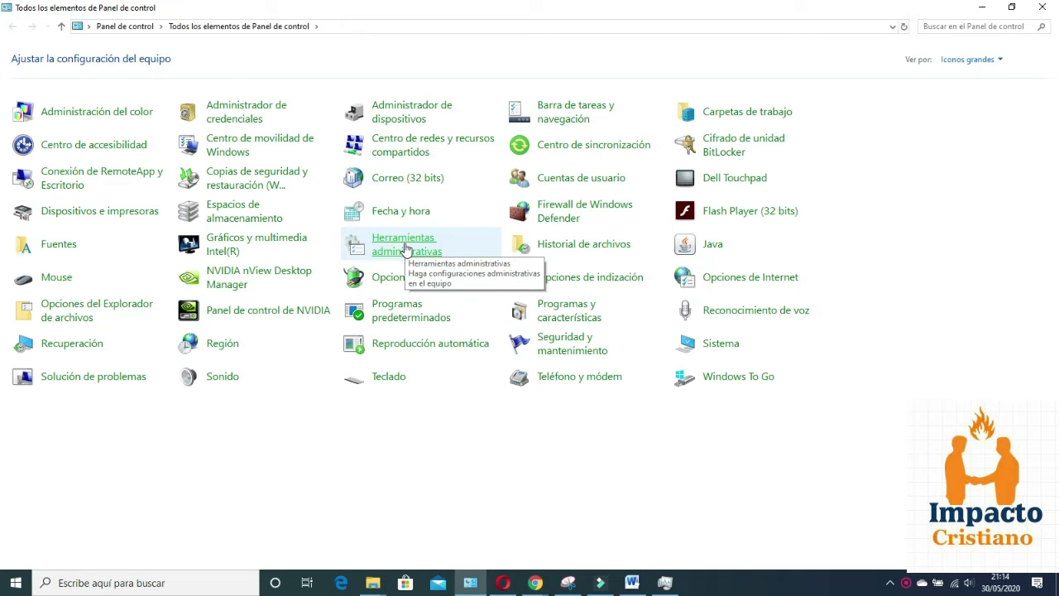
- Open Administración de equipos from Herramientas administrativas, move its window aside and close the Herramientas administrativas window
{"action": "left_click", "coordinate": [405, 247]}
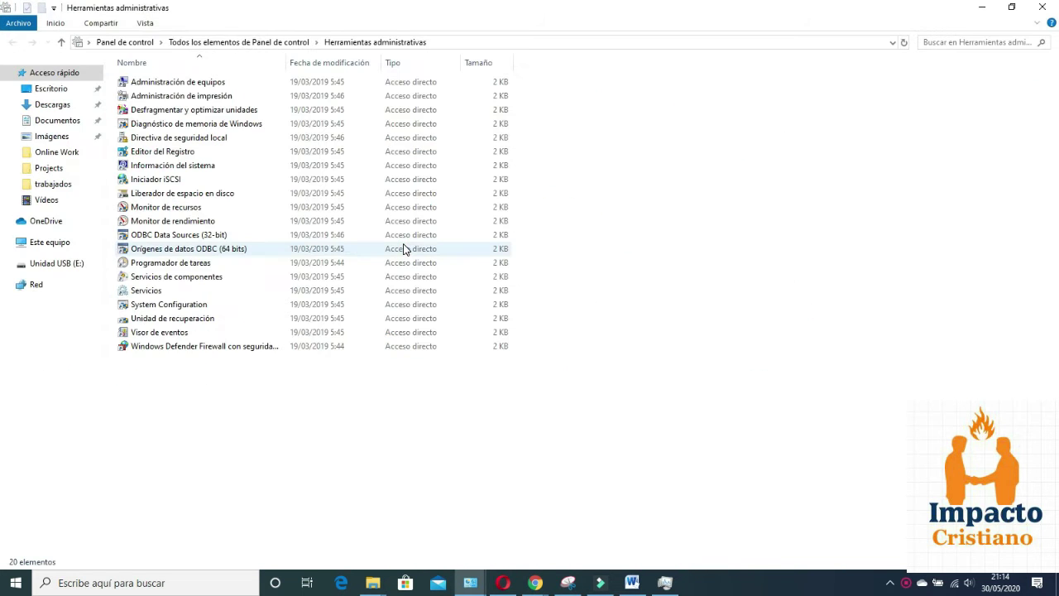
{"action": "double_click", "coordinate": [162, 86]}
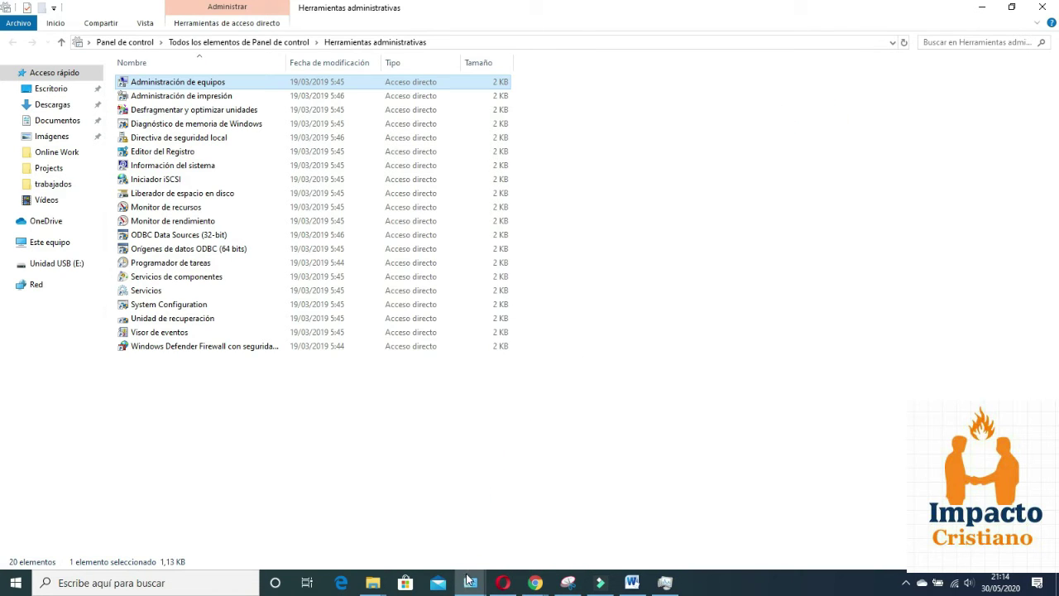
{"action": "mouse_move", "coordinate": [469, 583]}
{"action": "double_click", "coordinate": [200, 87]}
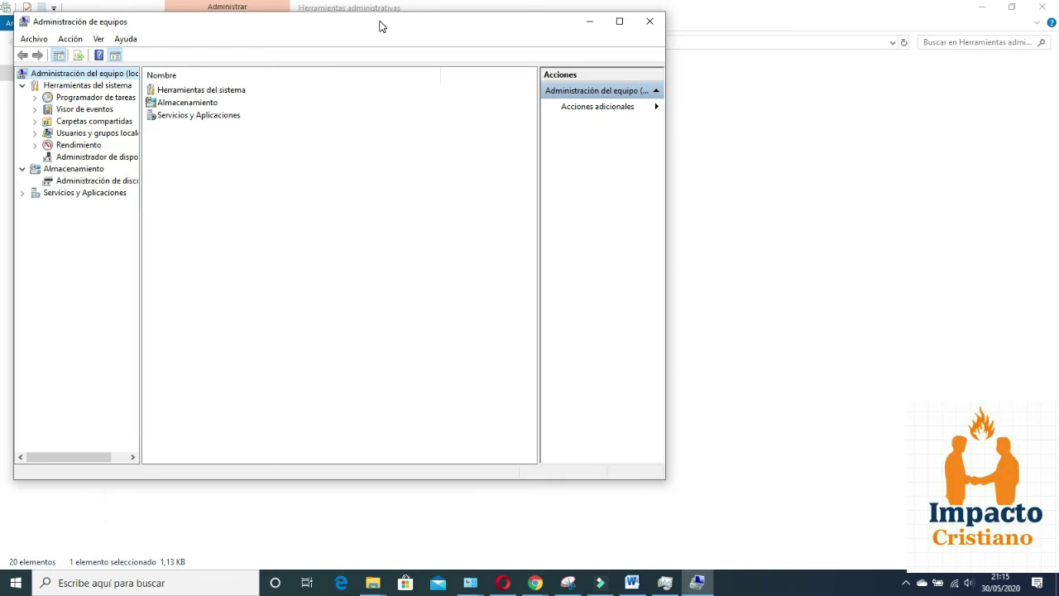
{"action": "left_click_drag", "start_coordinate": [378, 25], "coordinate": [635, 93]}
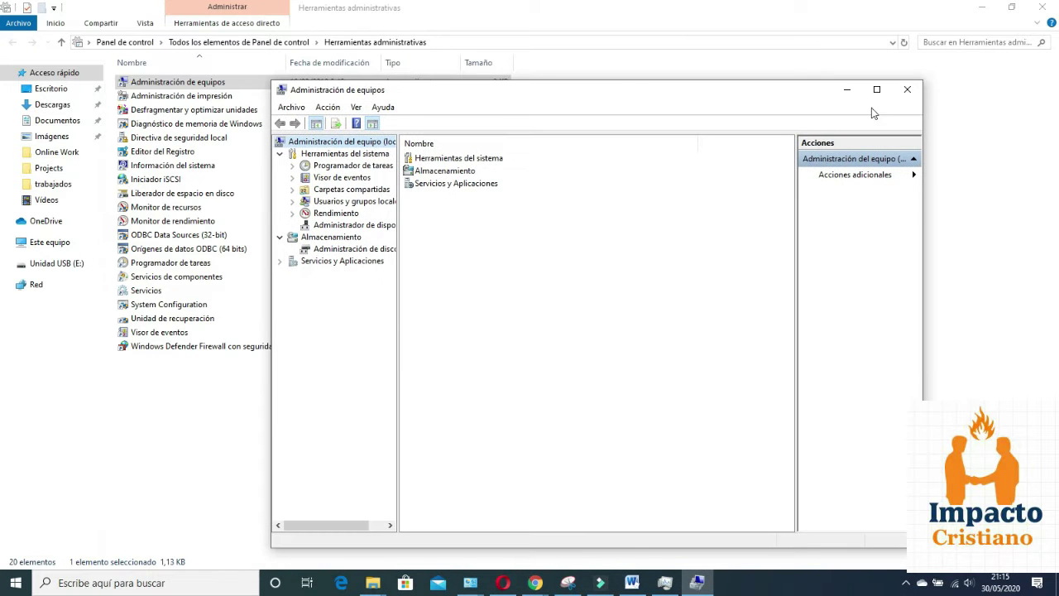
{"action": "left_click", "coordinate": [1041, 11]}
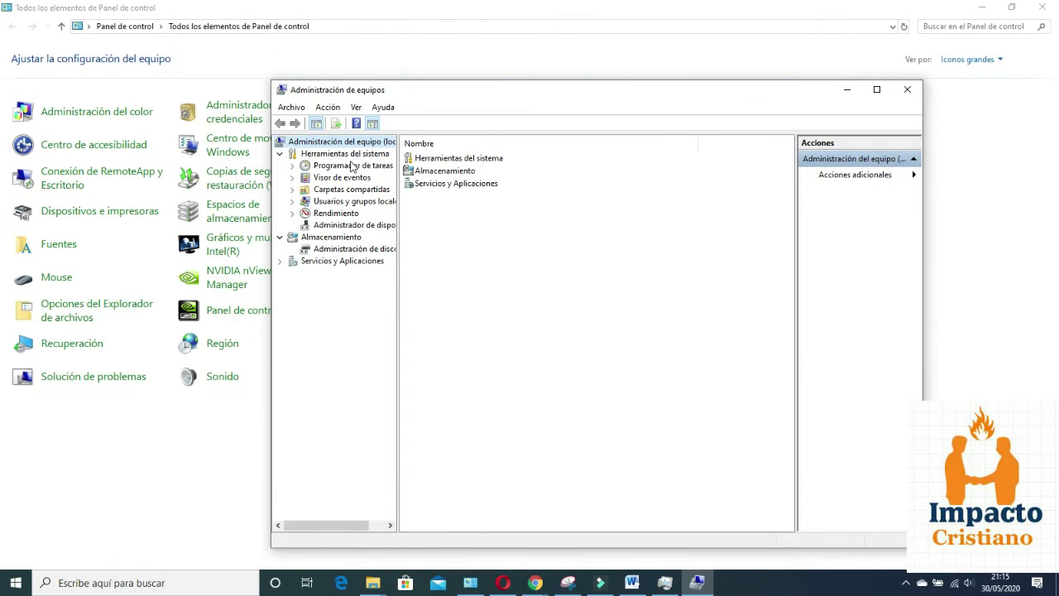
- Open Administración de discos under Almacenamiento and maximize the Administración de equipos window
{"action": "left_click", "coordinate": [362, 253]}
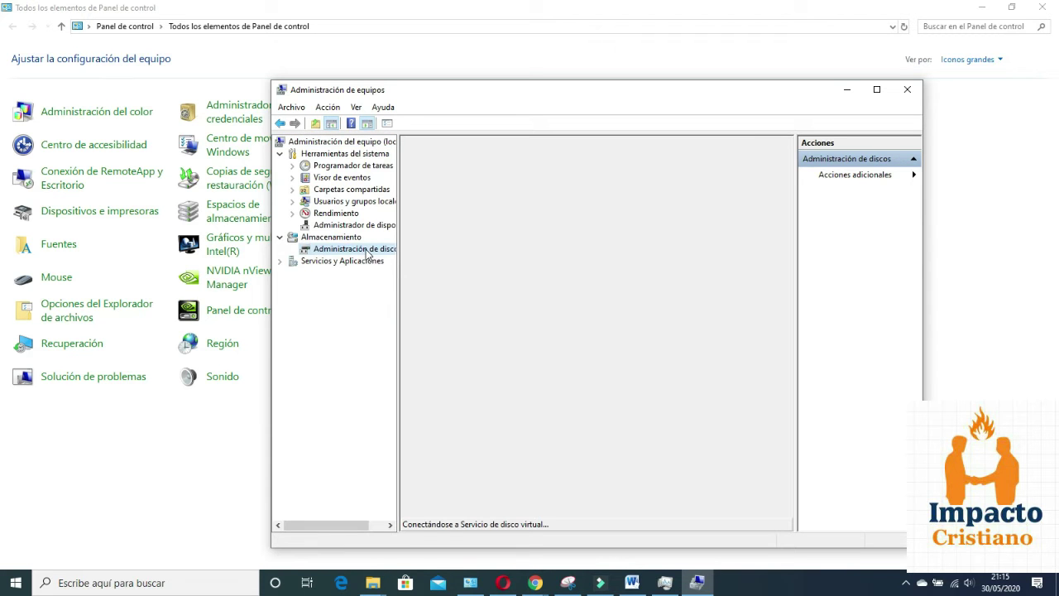
{"action": "left_click", "coordinate": [876, 89]}
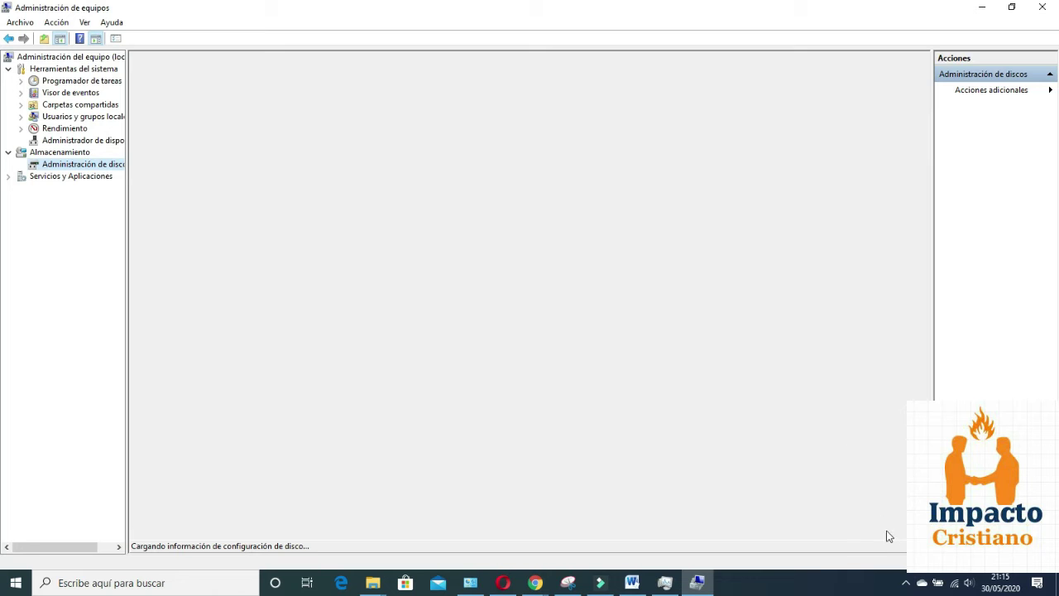
{"action": "left_click", "coordinate": [908, 585]}
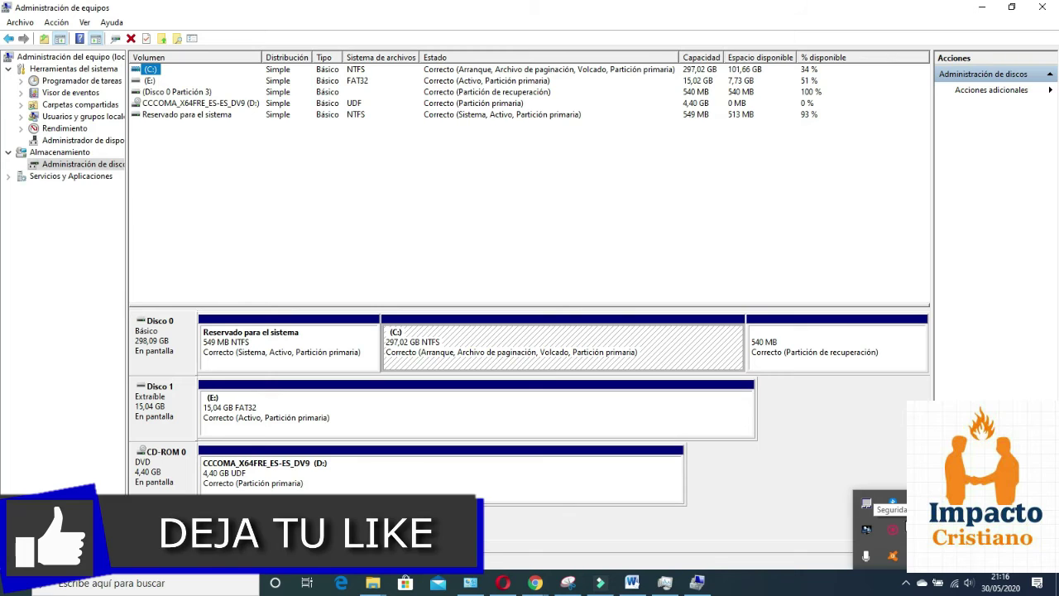
{"action": "left_click", "coordinate": [817, 449]}
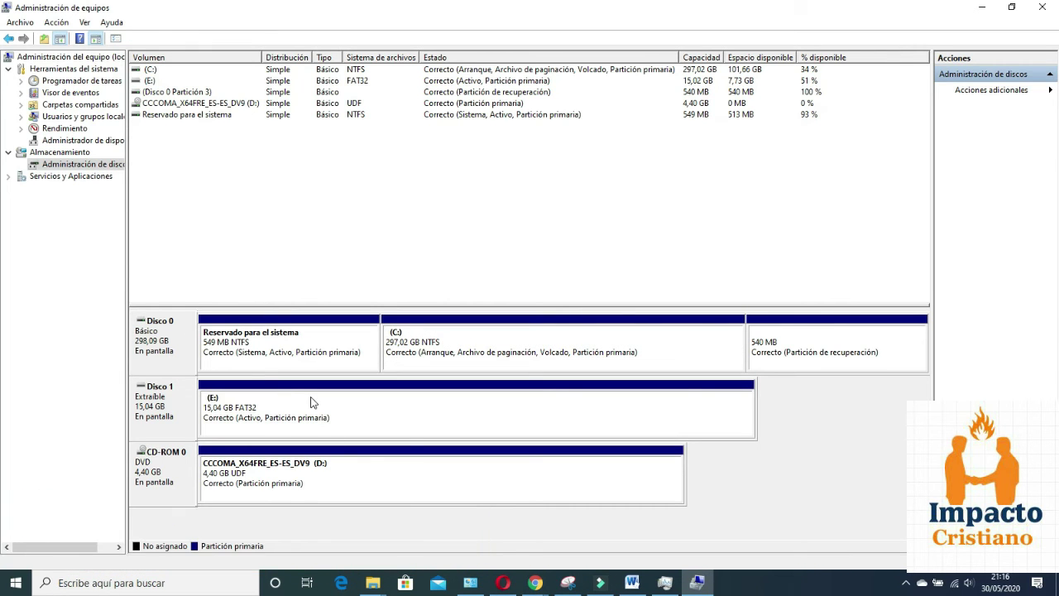
- Delete the E: volume on the removable Disco 1 and accept the loss of its data
{"action": "left_click", "coordinate": [171, 408]}
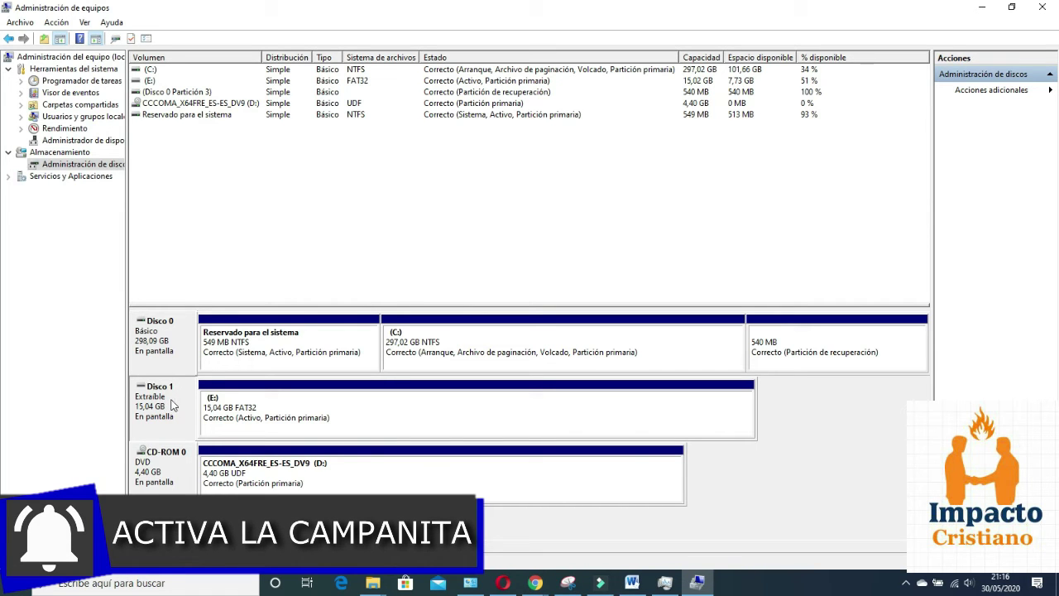
{"action": "right_click", "coordinate": [180, 401]}
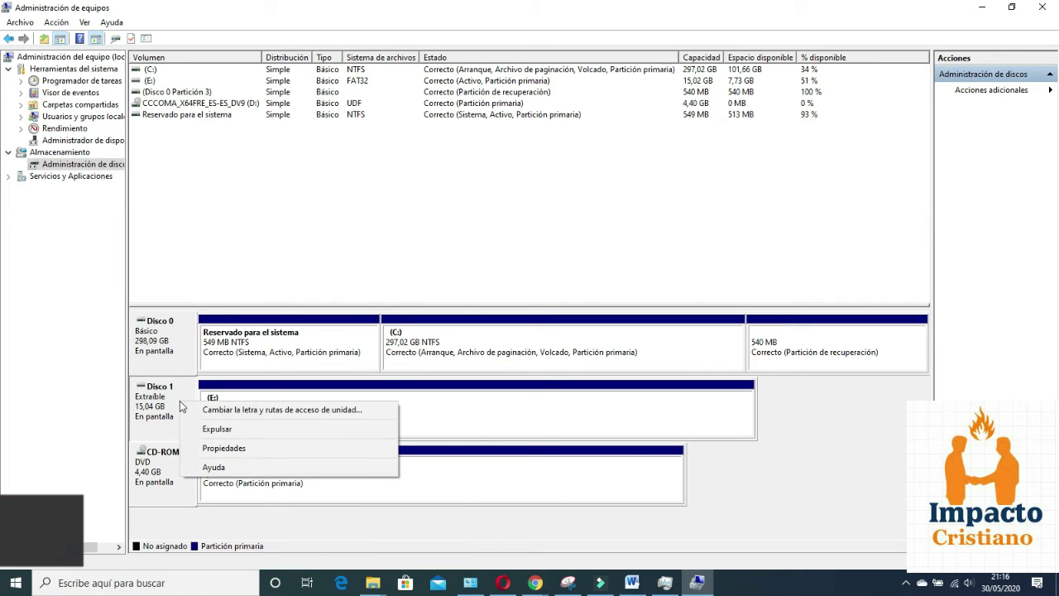
{"action": "left_click", "coordinate": [520, 400]}
{"action": "right_click", "coordinate": [521, 400]}
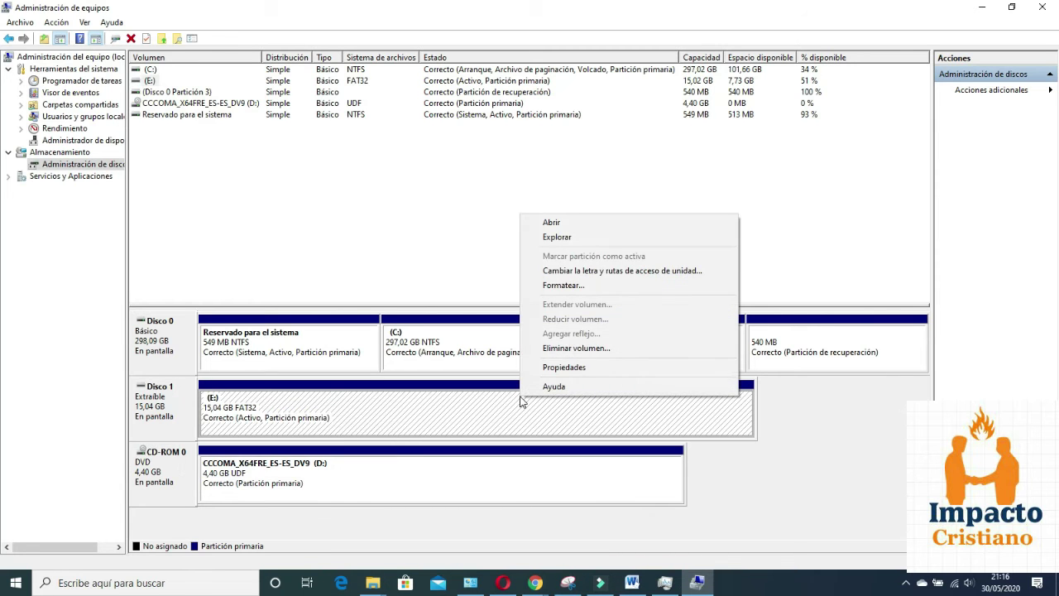
{"action": "left_click", "coordinate": [617, 347]}
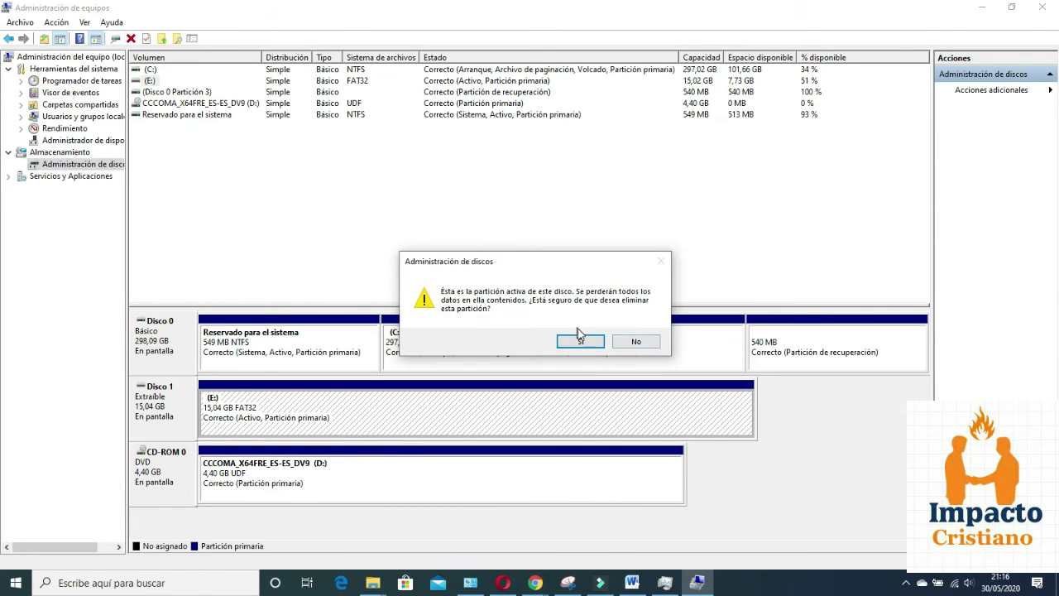
{"action": "left_click", "coordinate": [581, 342]}
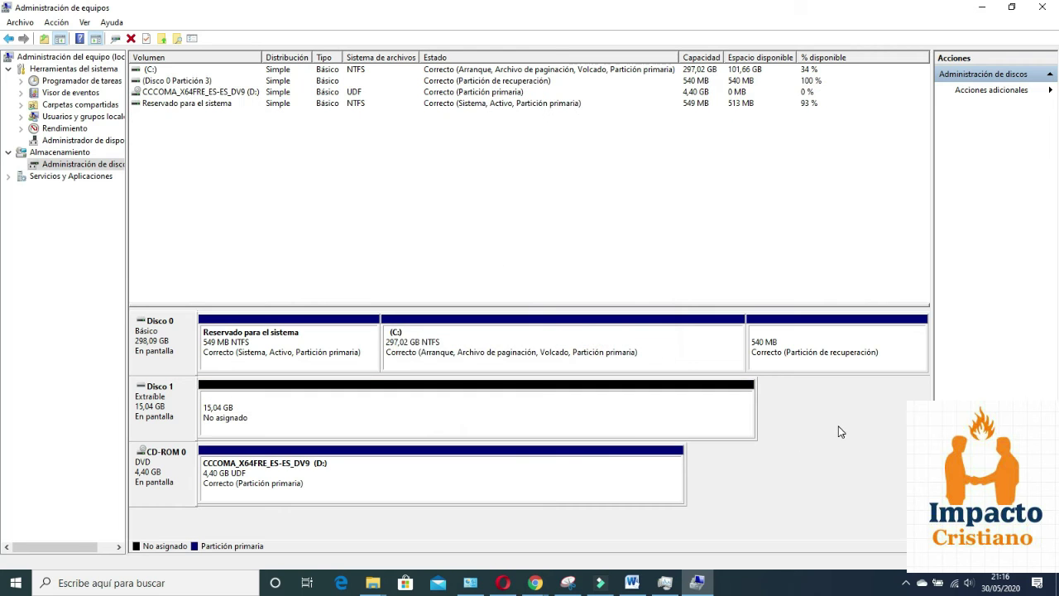
- Start a new simple volume in the unallocated space of Disco 1 and set its size to 7898 MB
{"action": "right_click", "coordinate": [448, 401]}
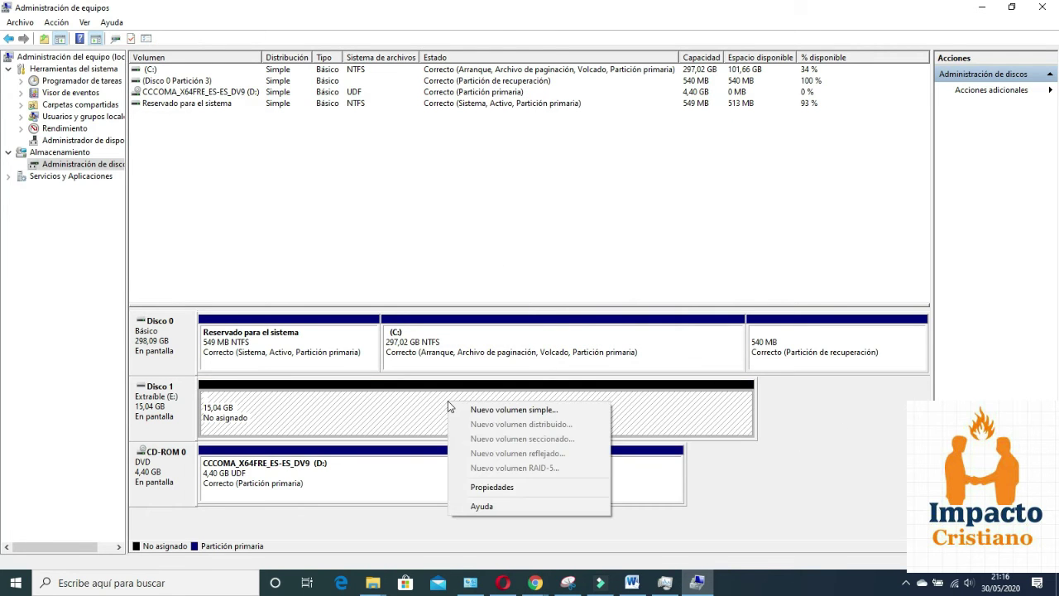
{"action": "left_click", "coordinate": [510, 411]}
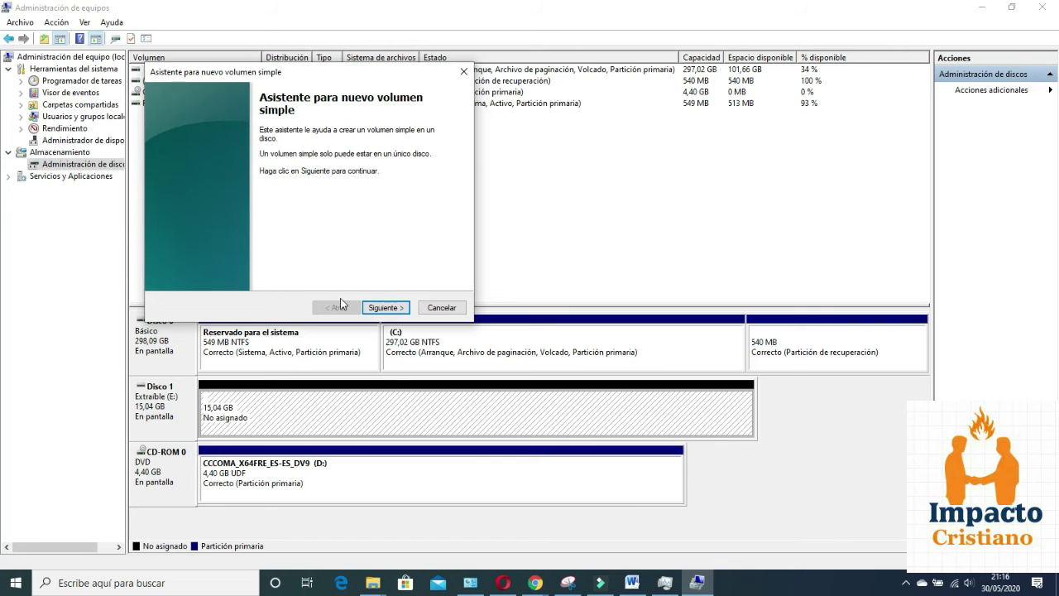
{"action": "left_click", "coordinate": [397, 309]}
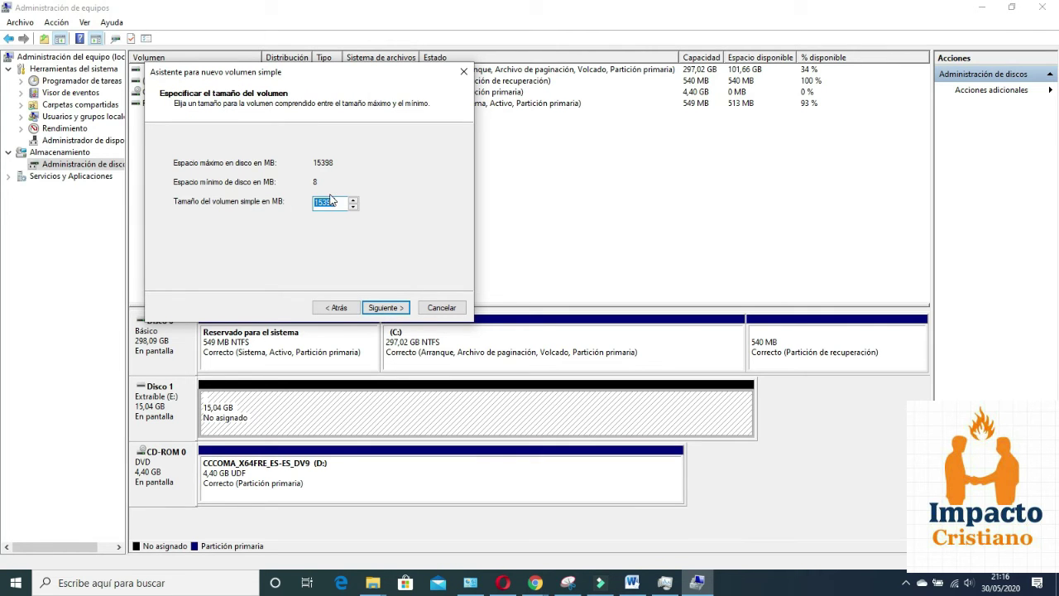
{"action": "left_click", "coordinate": [324, 204]}
{"action": "key", "text": "BackSpace"}
{"action": "key", "text": "BackSpace"}
{"action": "key", "text": "Delete"}
{"action": "type", "text": "78"}
{"action": "left_click", "coordinate": [391, 312]}
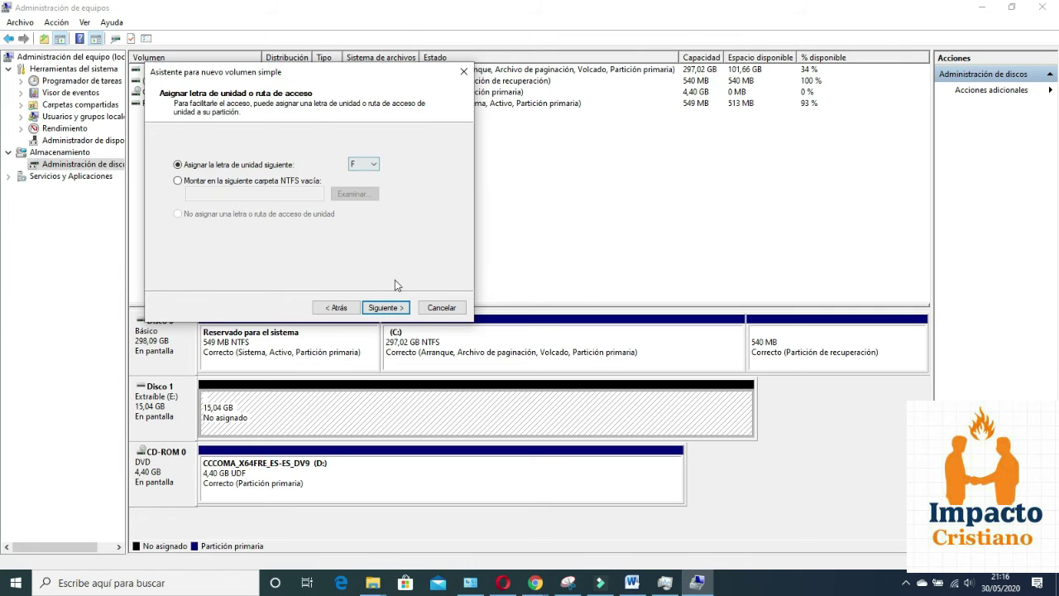
- Complete the volume with drive letter F, FAT32 file system, default allocation unit size, label Nuevo vol and quick format
{"action": "left_click", "coordinate": [394, 310]}
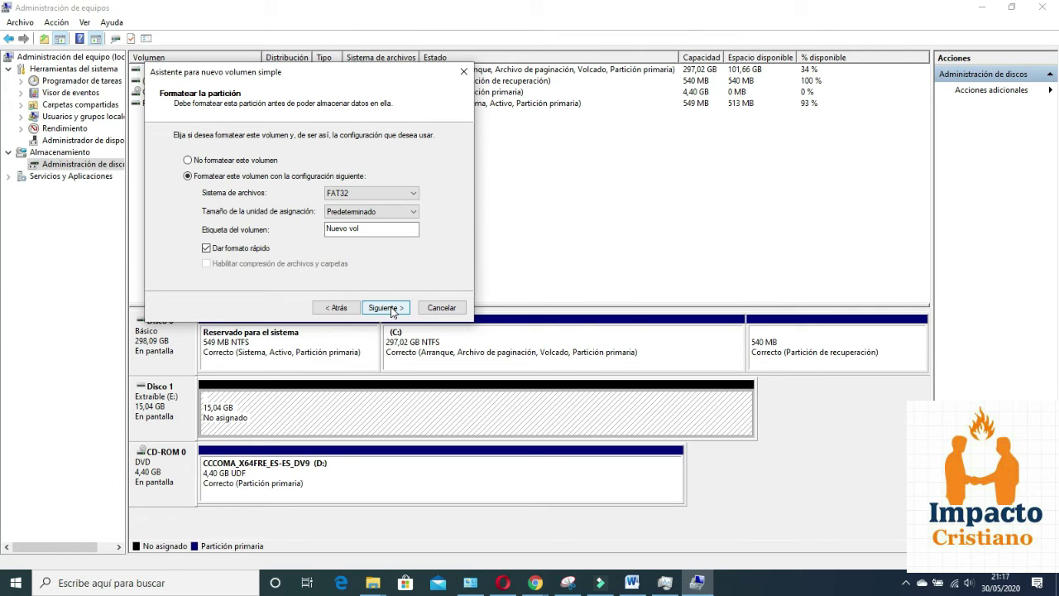
{"action": "left_click", "coordinate": [394, 309]}
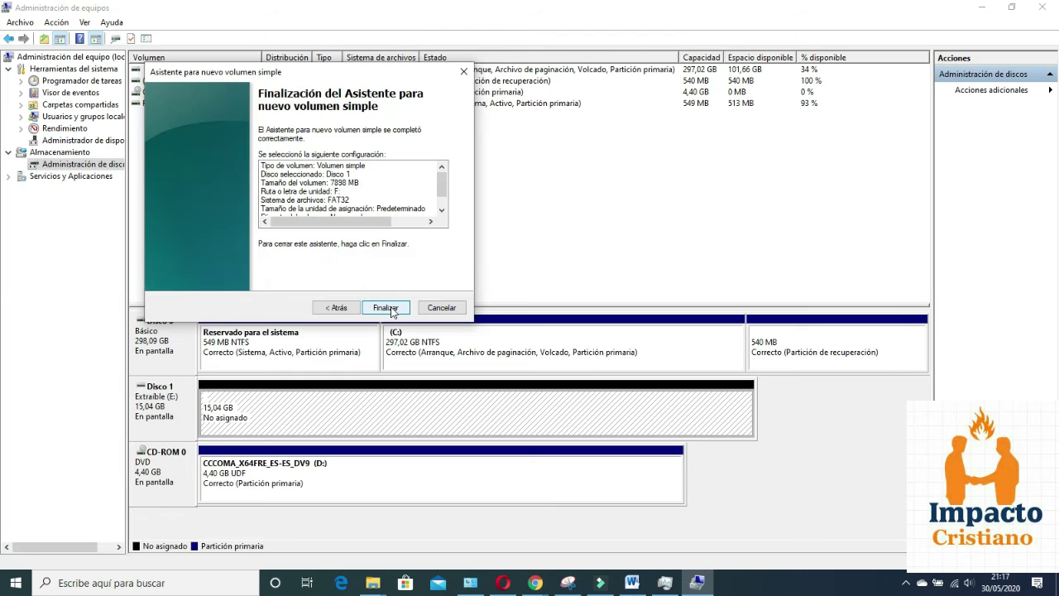
{"action": "left_click", "coordinate": [385, 308]}
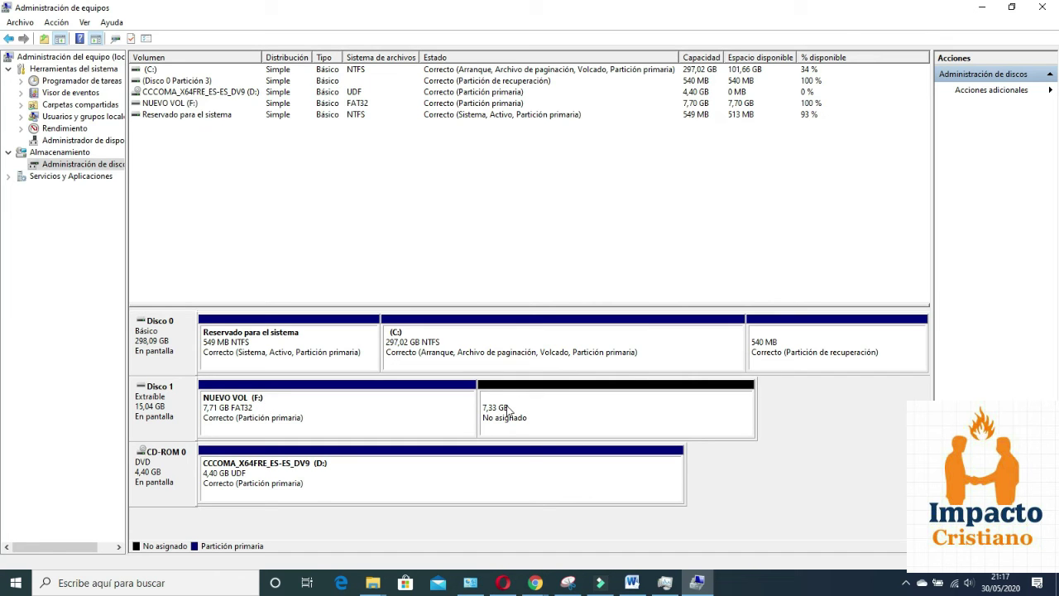
- Create a 7500 MB simple volume in Disco 1's remaining space with drive letter E, FAT32, label Nuevo vol and quick format
{"action": "right_click", "coordinate": [561, 398]}
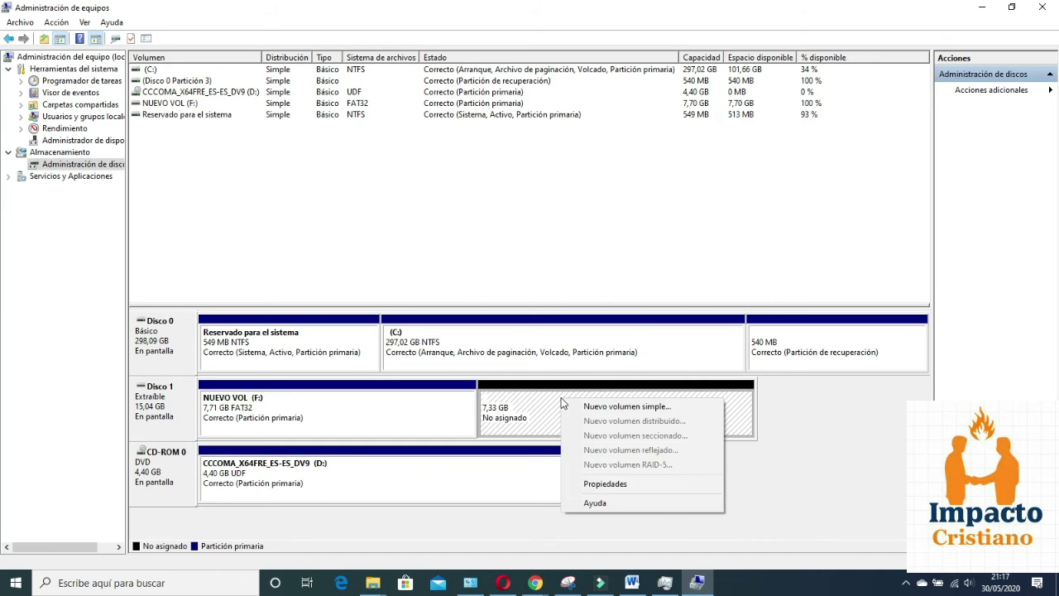
{"action": "left_click", "coordinate": [627, 410]}
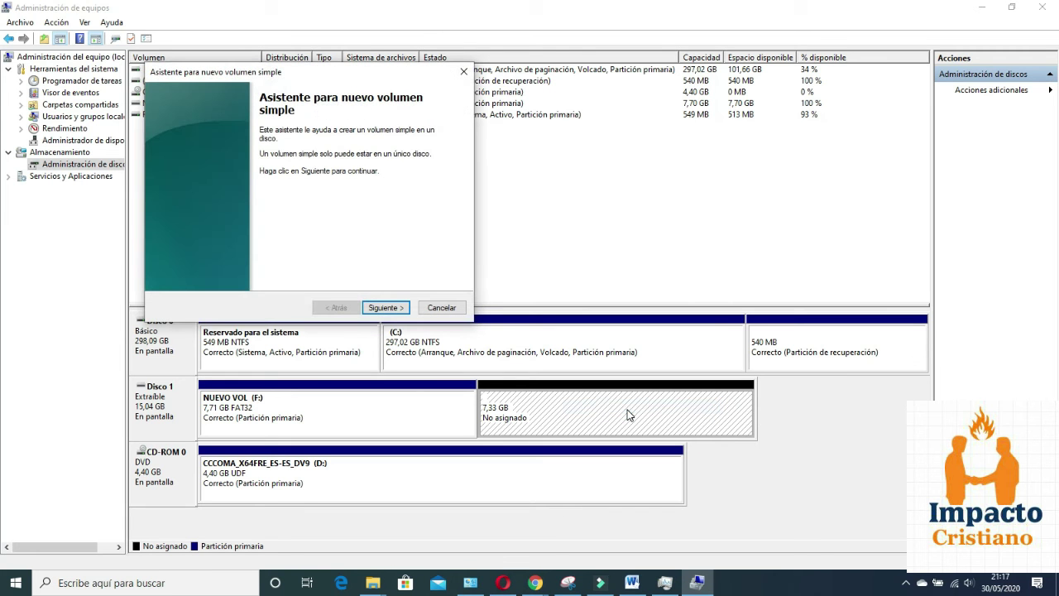
{"action": "left_click", "coordinate": [381, 307]}
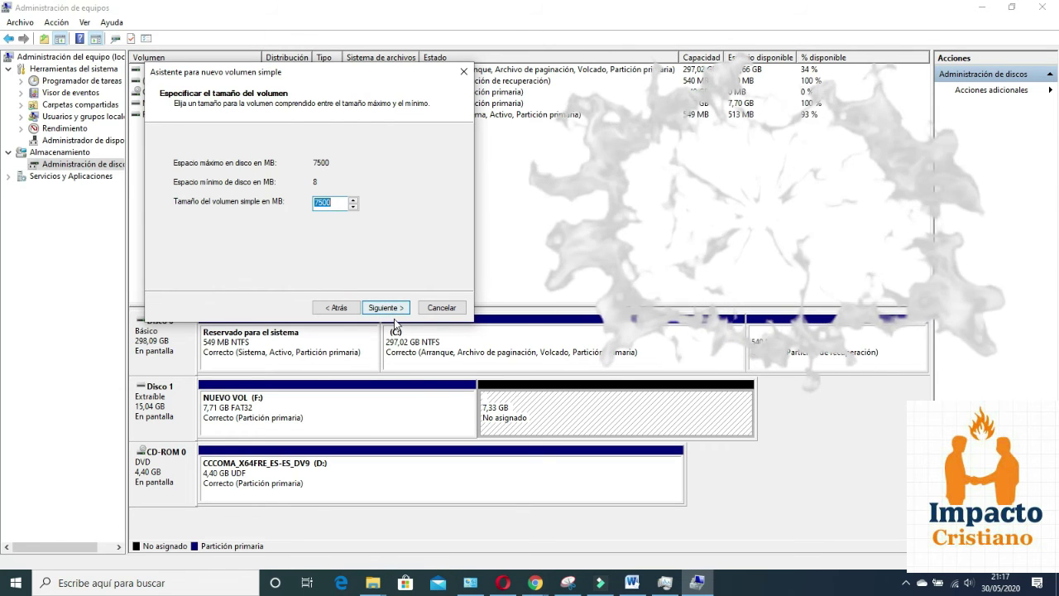
{"action": "left_click", "coordinate": [382, 308]}
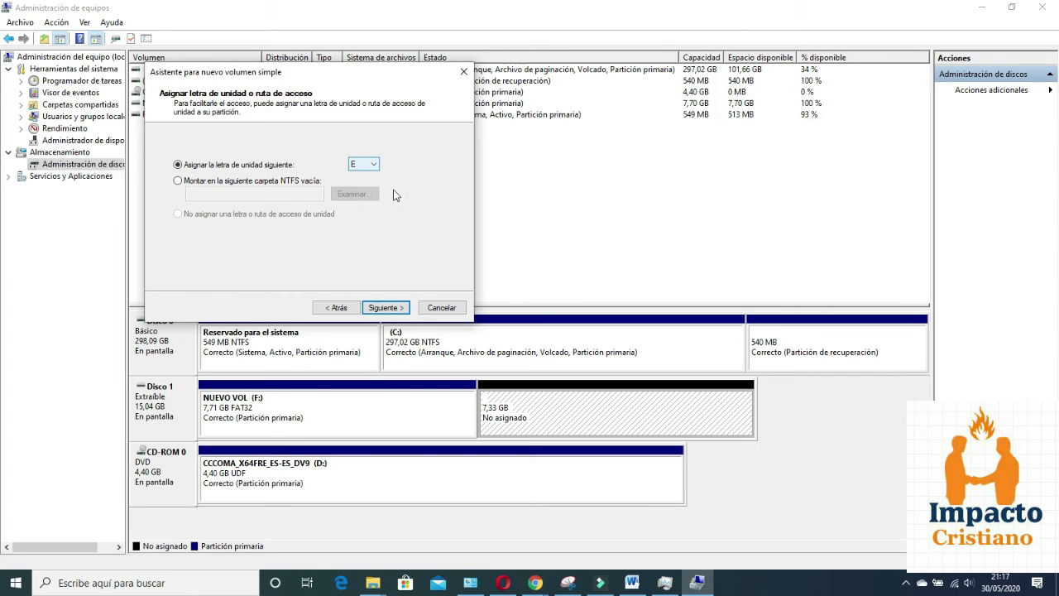
{"action": "left_click", "coordinate": [383, 309]}
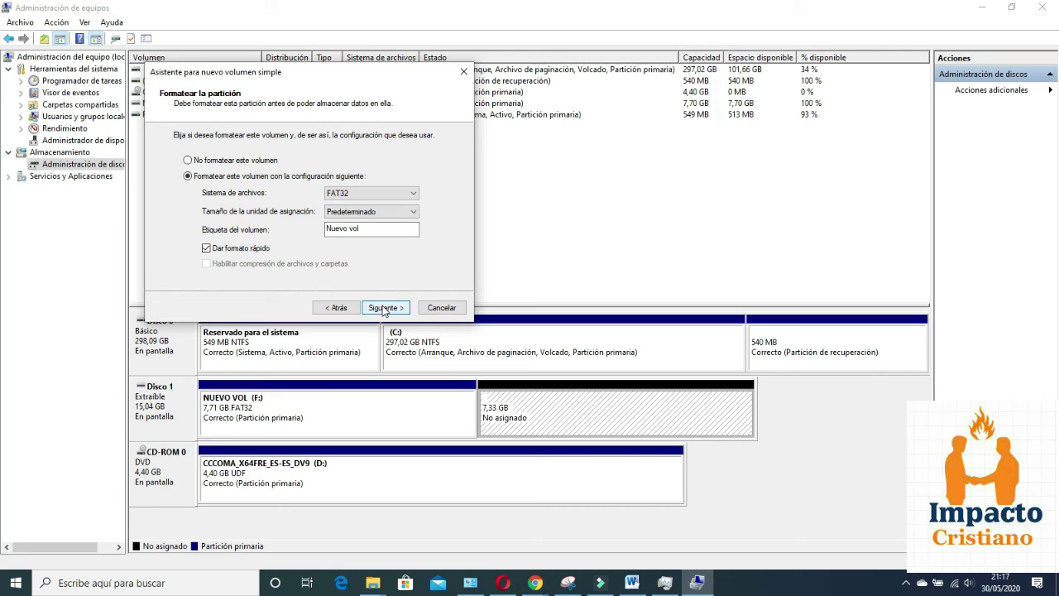
{"action": "left_click", "coordinate": [384, 308]}
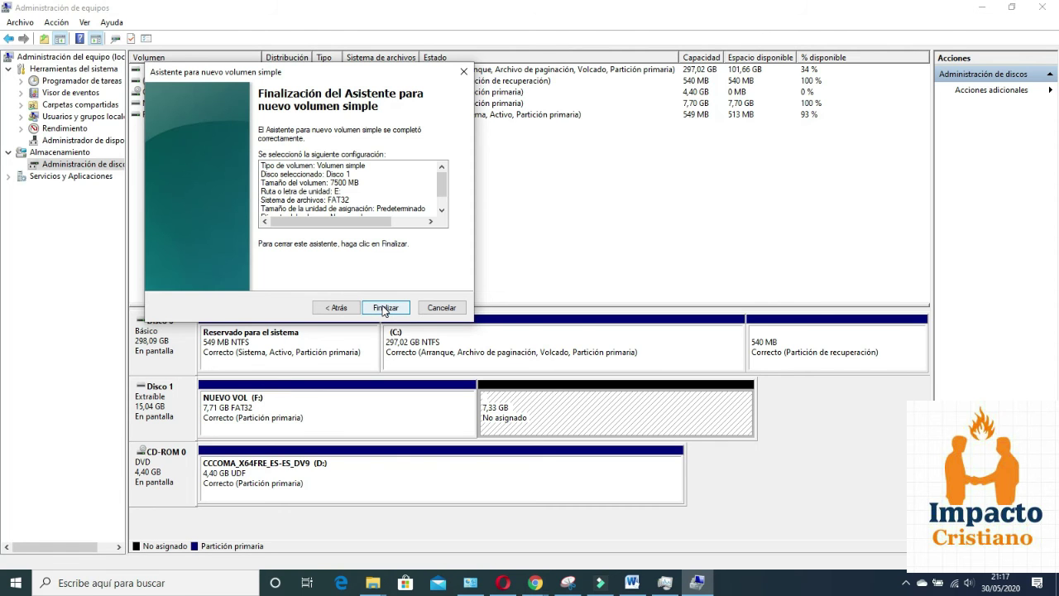
{"action": "left_click", "coordinate": [383, 307]}
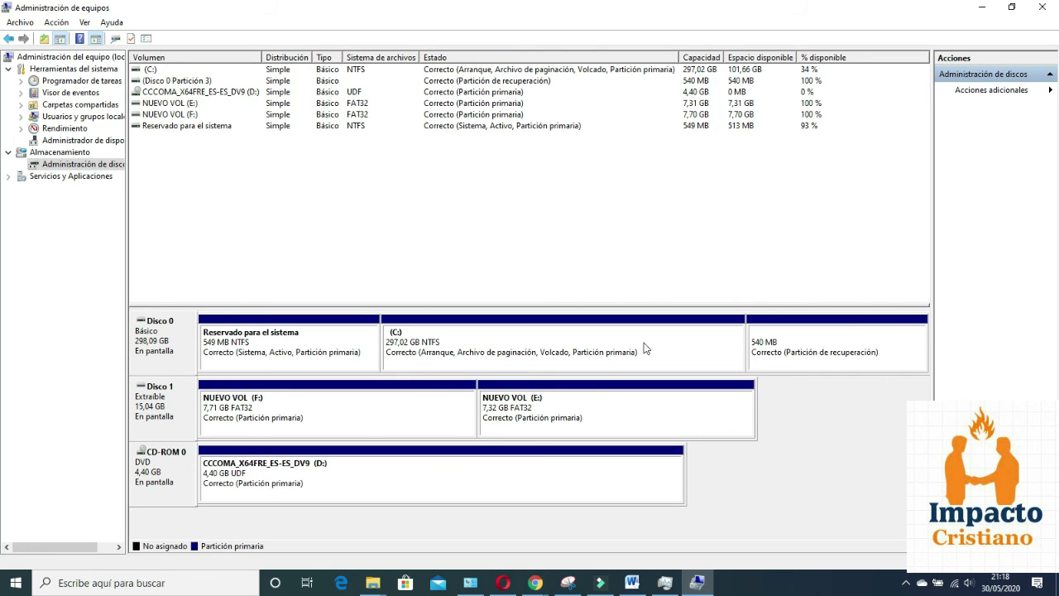
- Switch to the Este equipo window in File Explorer and check the new E: and F: drives
{"action": "left_click", "coordinate": [379, 582]}
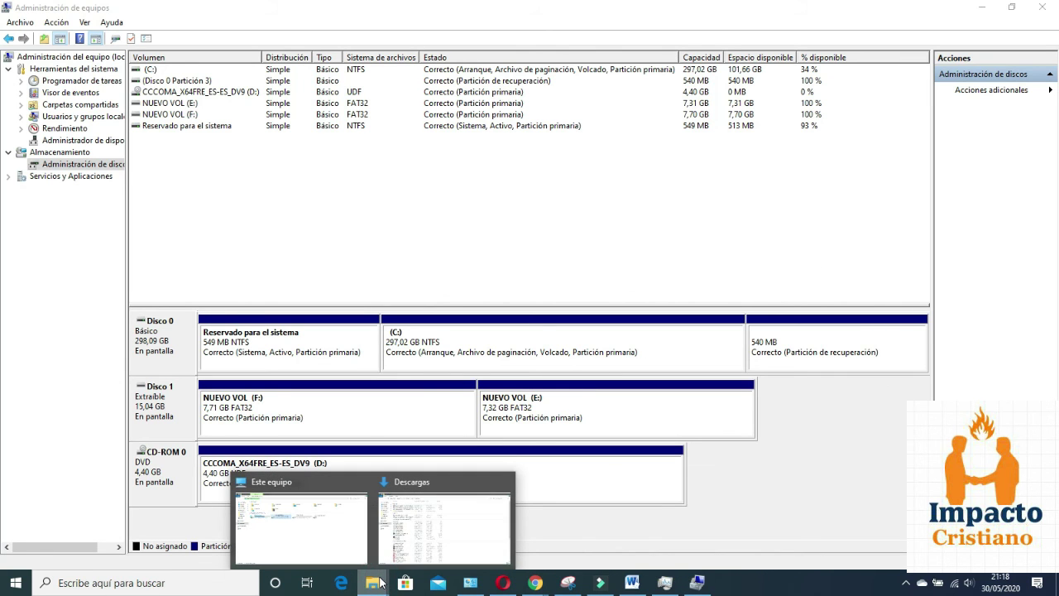
{"action": "left_click", "coordinate": [315, 532]}
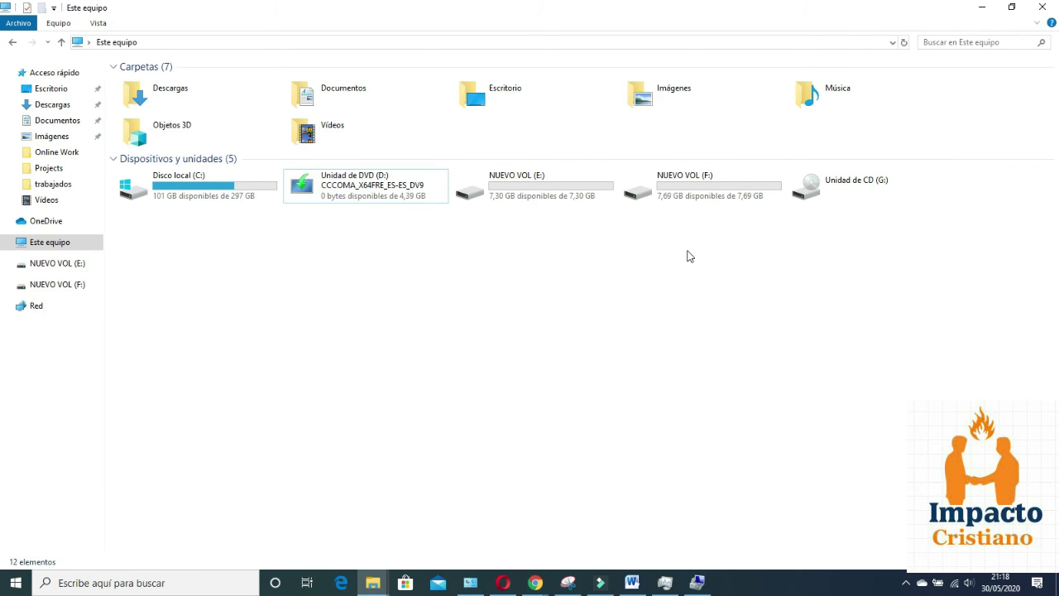
{"action": "left_click", "coordinate": [596, 197]}
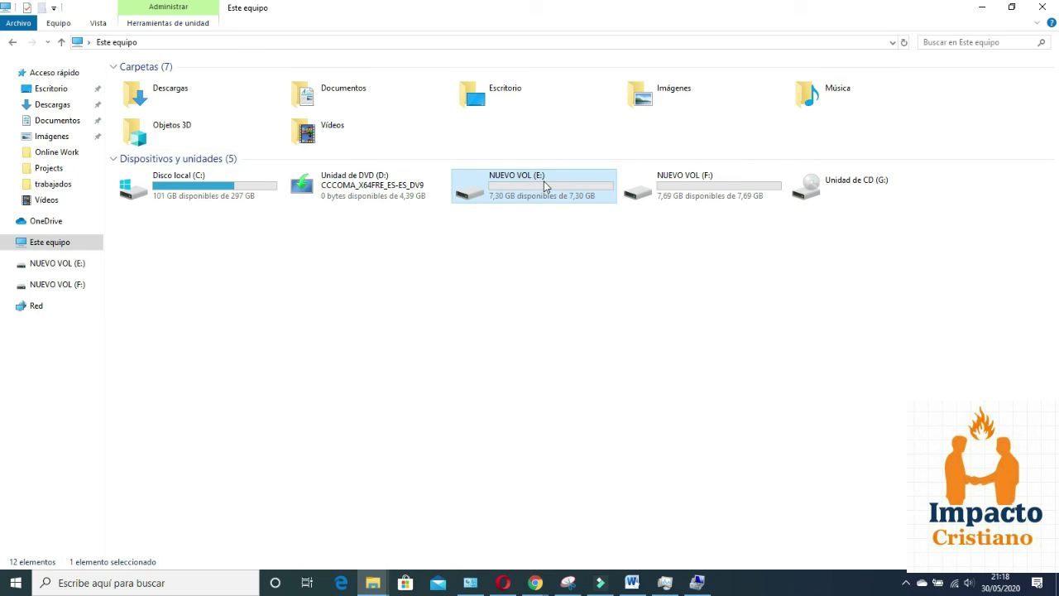
{"action": "left_click", "coordinate": [695, 196]}
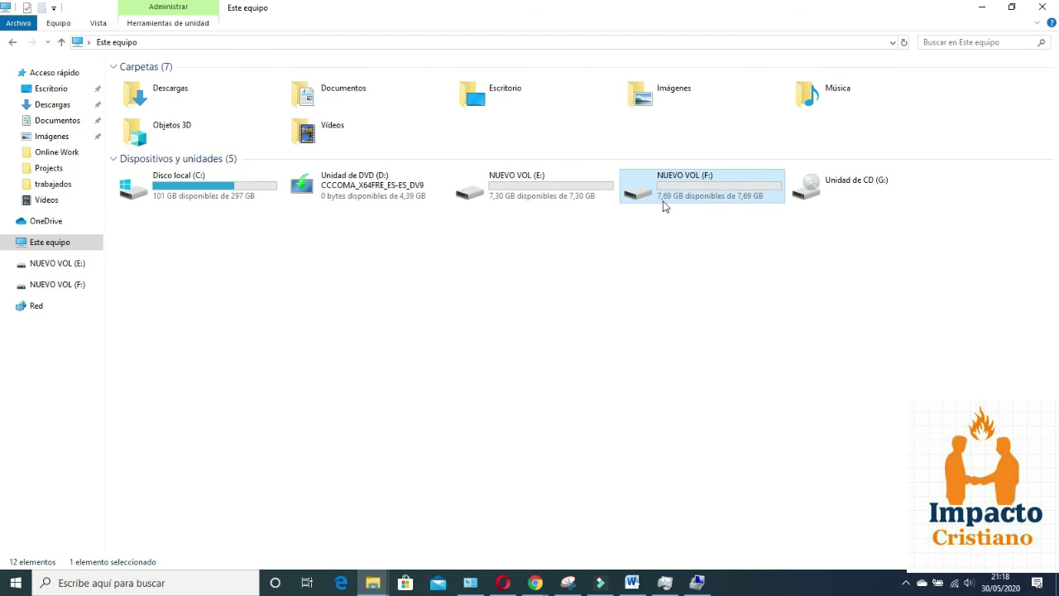